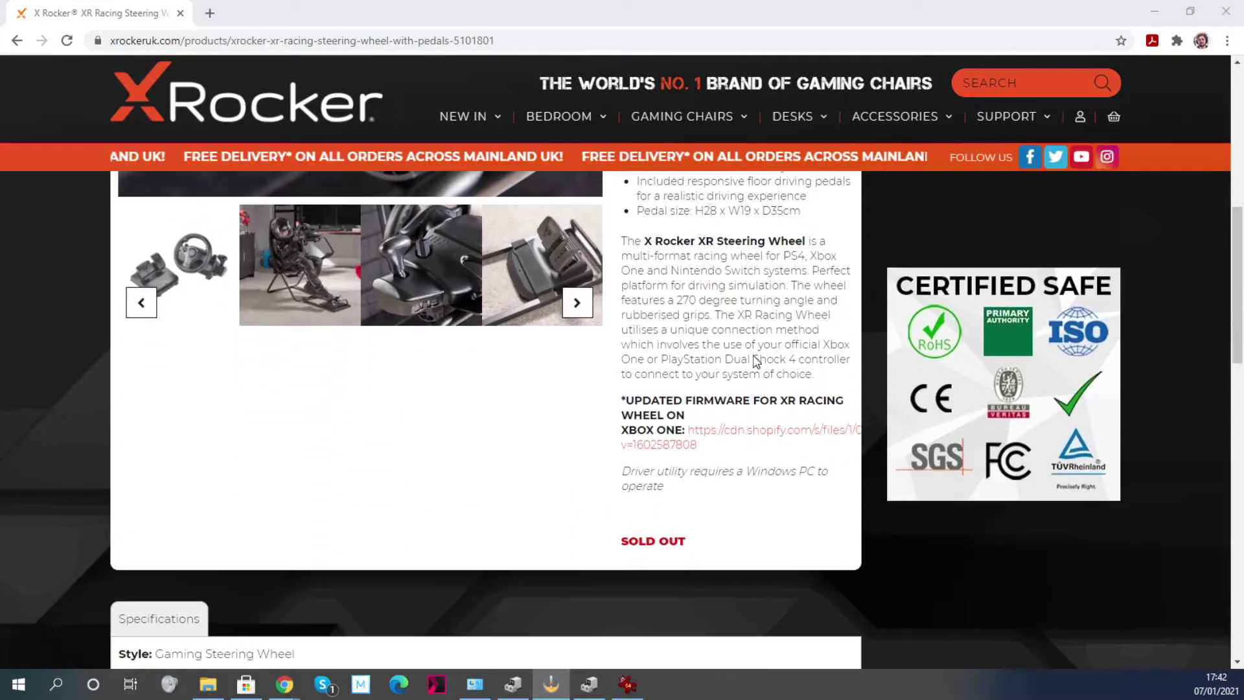
Download the updated Xbox One firmware zip for the XR Racing Wheel from the product page and show it in its folder.
click(670, 456)
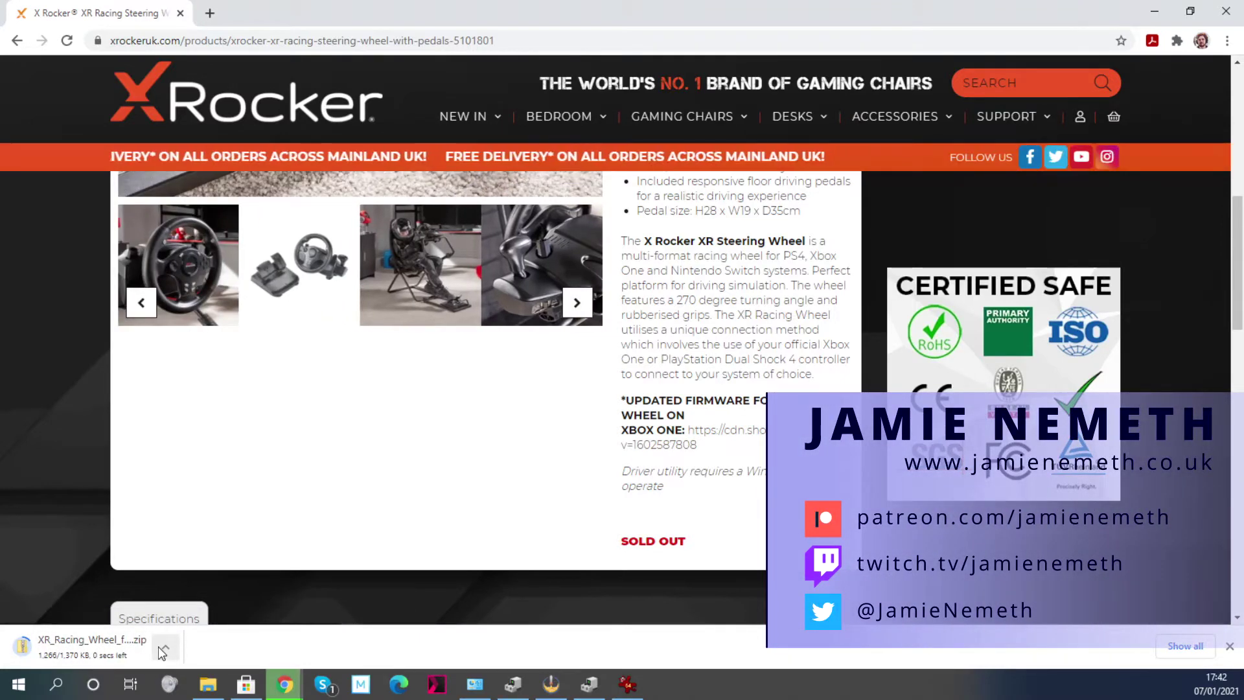
click(167, 652)
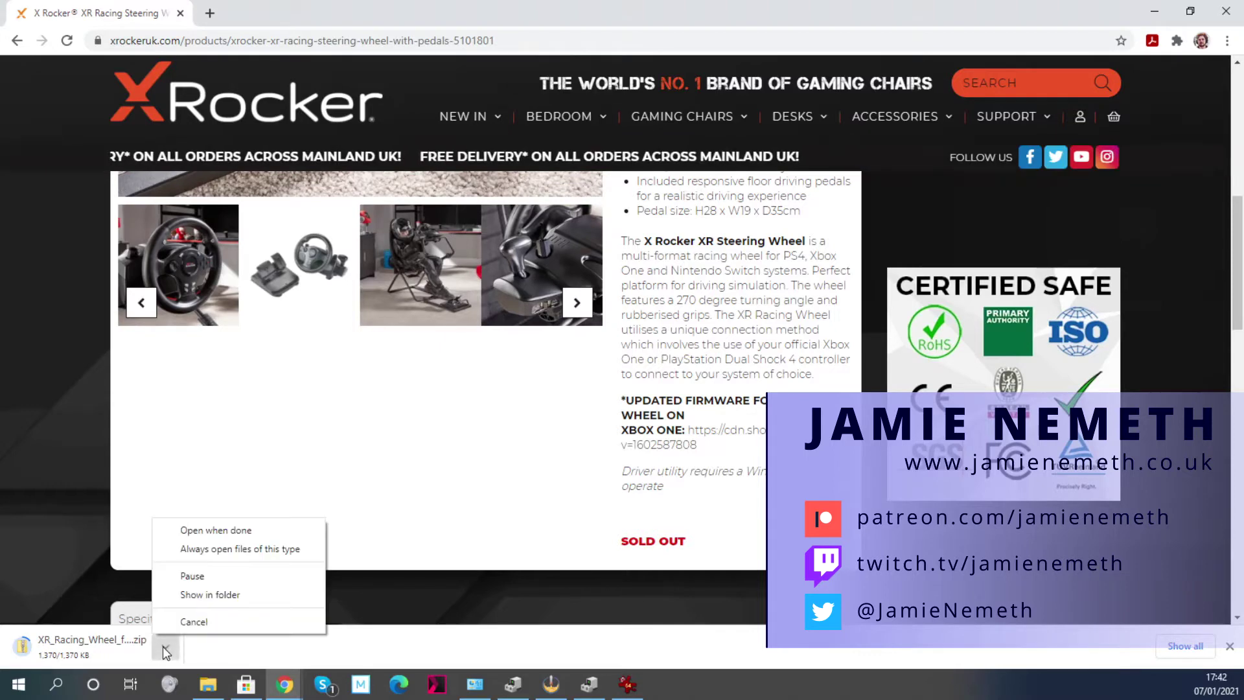
click(245, 598)
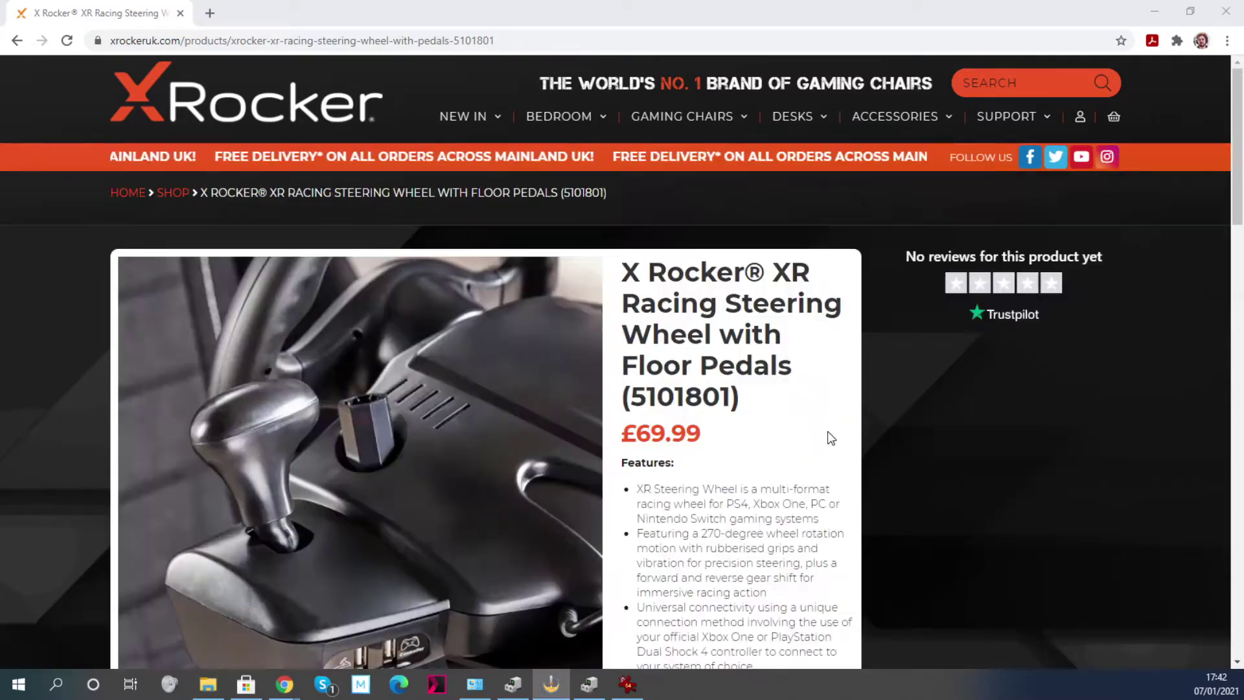
scroll(766, 322, down, 5)
scroll(766, 321, down, 4)
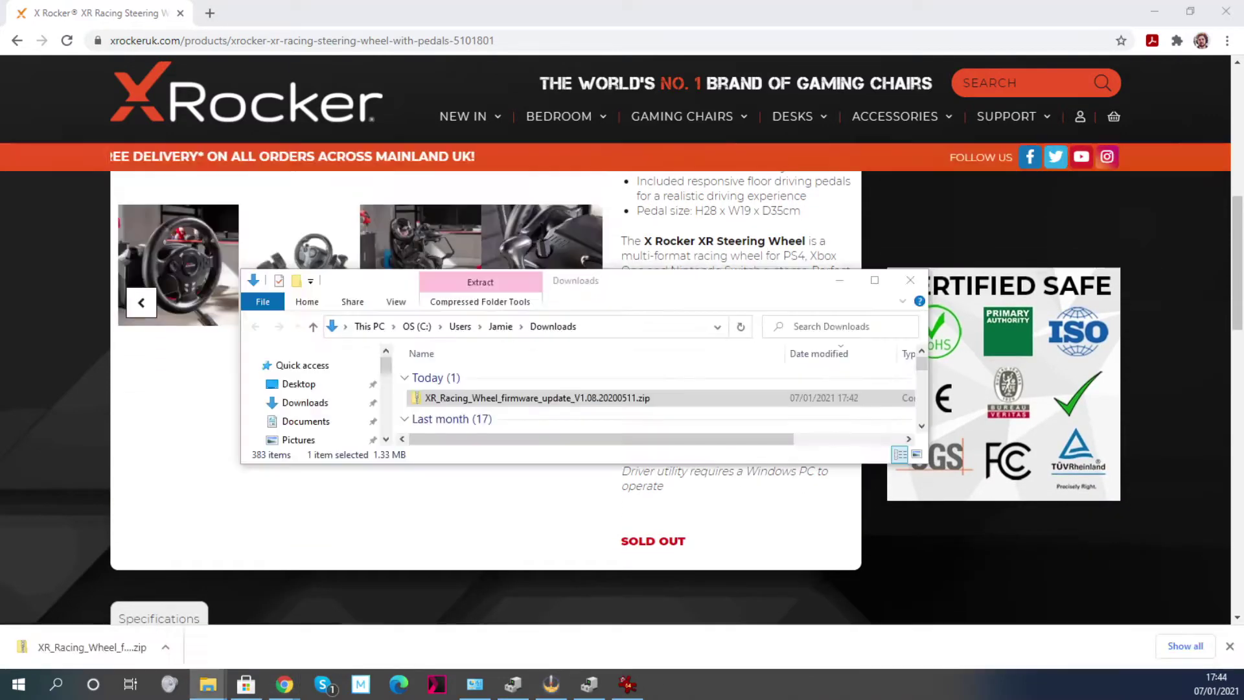
Extract XR_Racing_Wheel_firmware_update_V1.08.20200511.zip into its own folder in Downloads and open the extracted firmware update subfolder.
drag(807, 325, 231, 51)
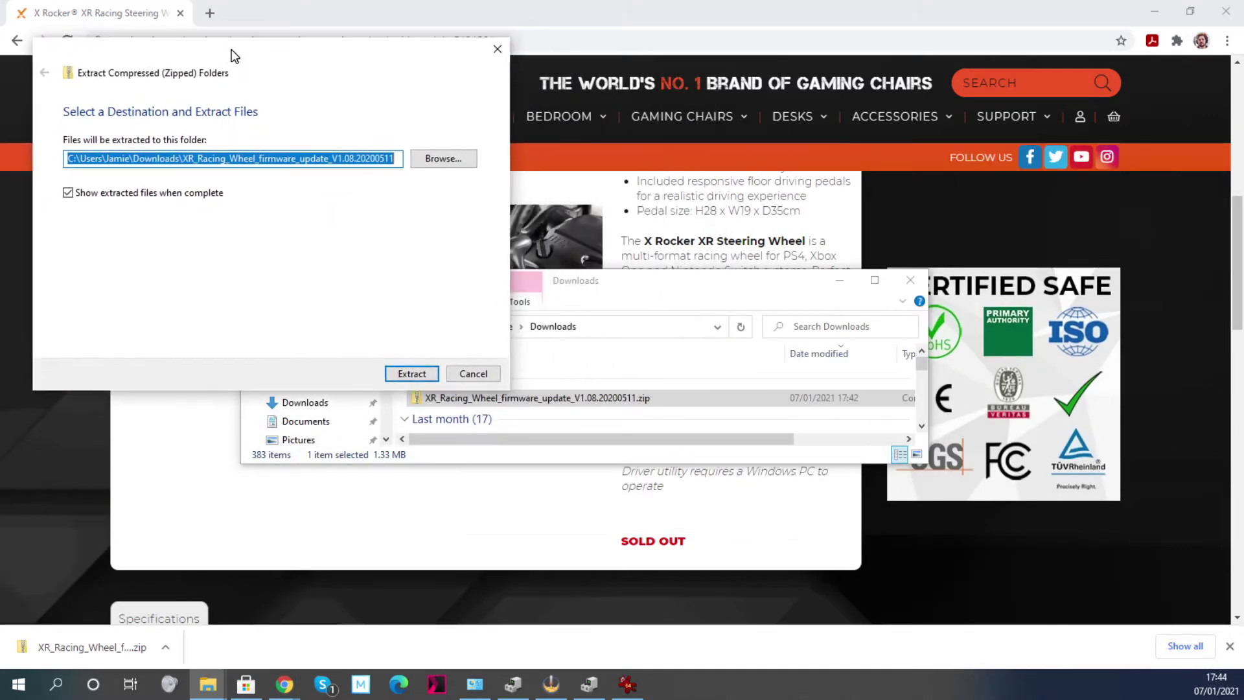
click(418, 378)
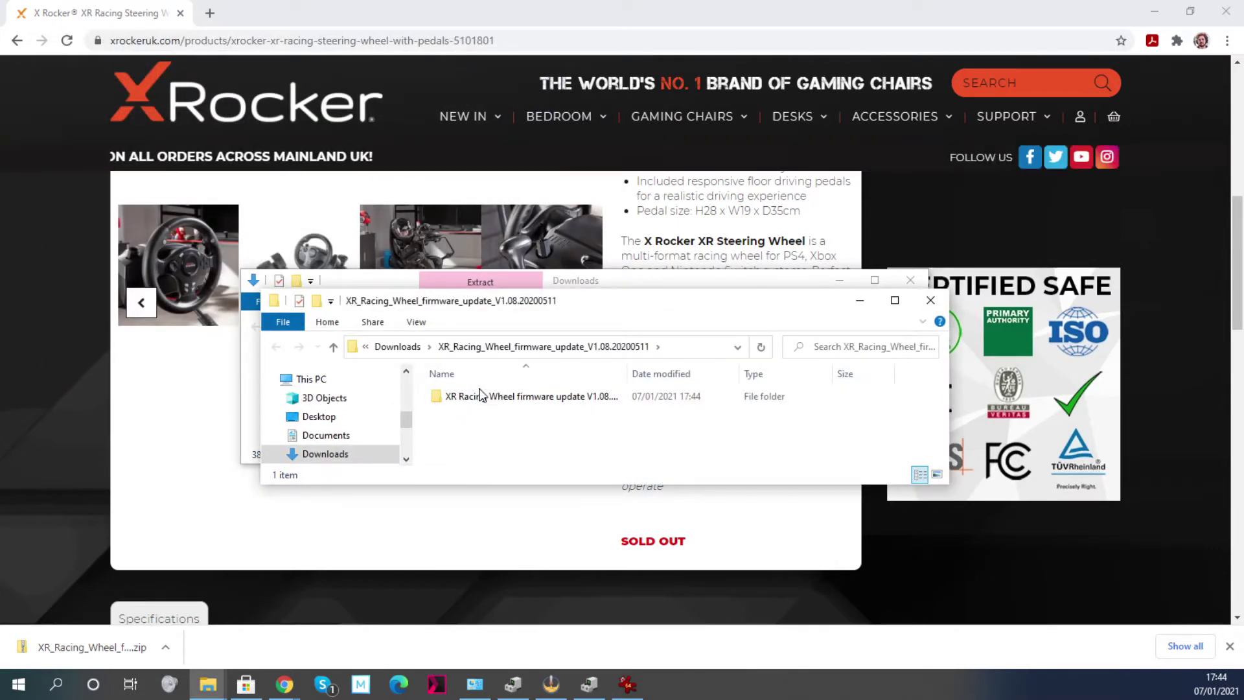
double_click(492, 397)
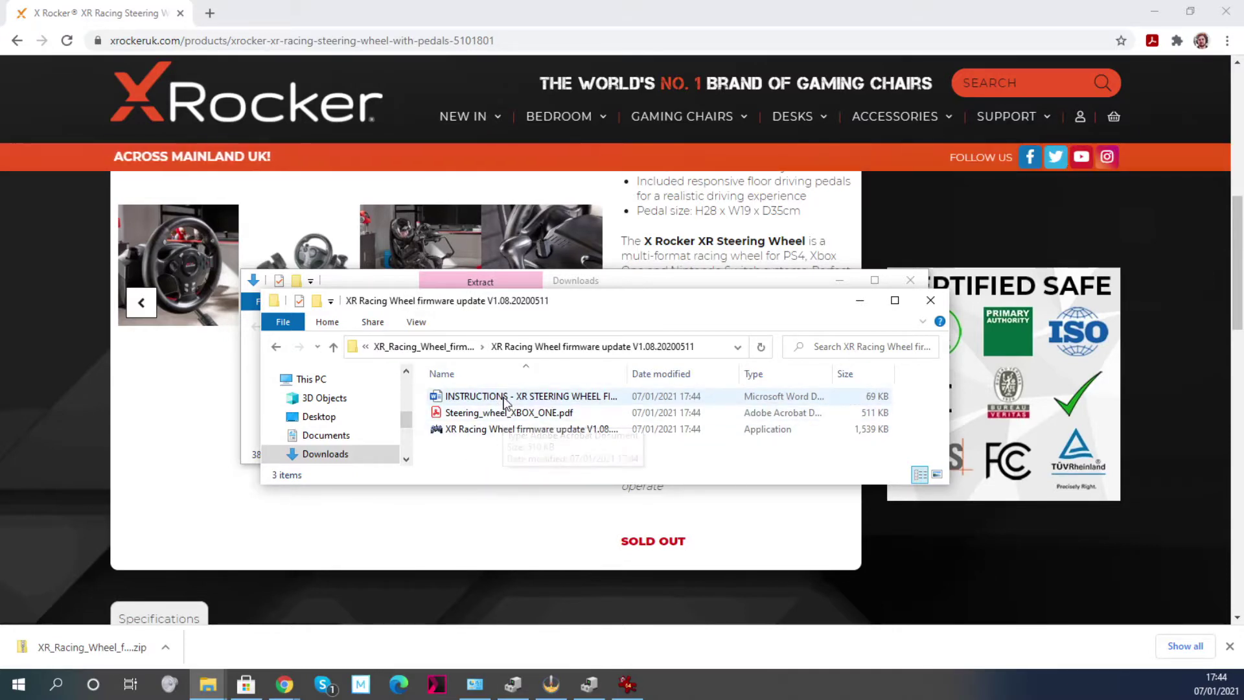
Open Steering_wheel_XBOX_ONE.pdf from the extracted files and maximize its window.
click(454, 396)
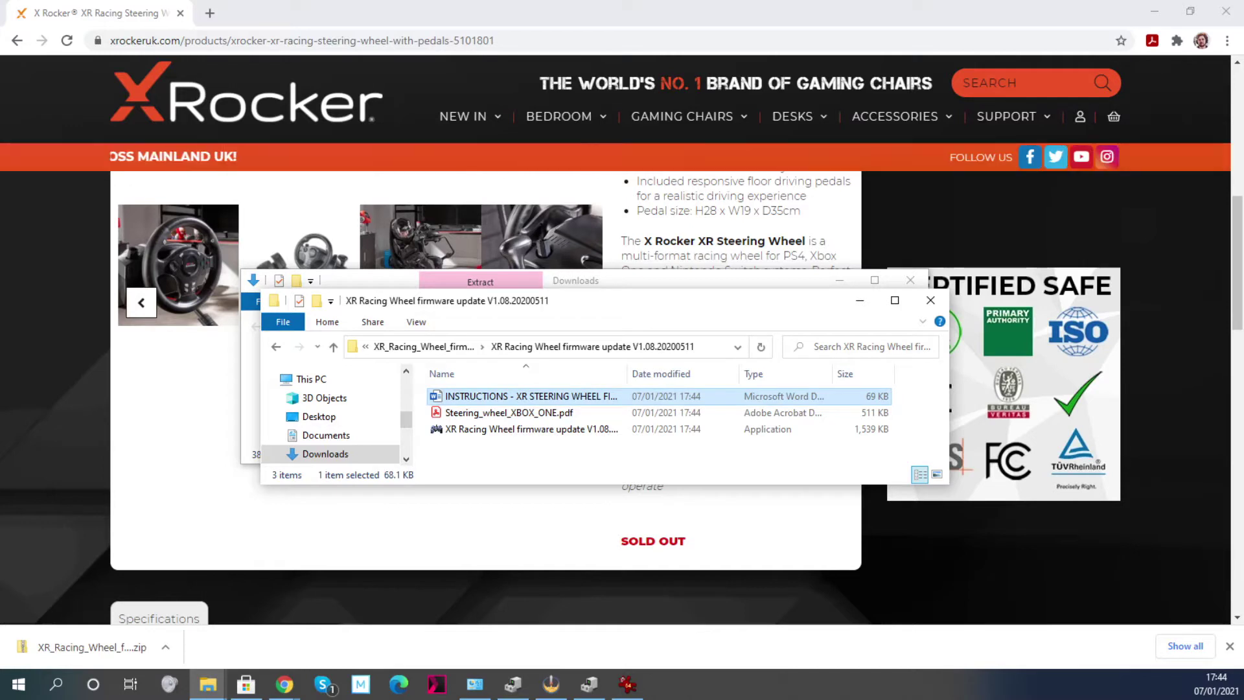
double_click(515, 413)
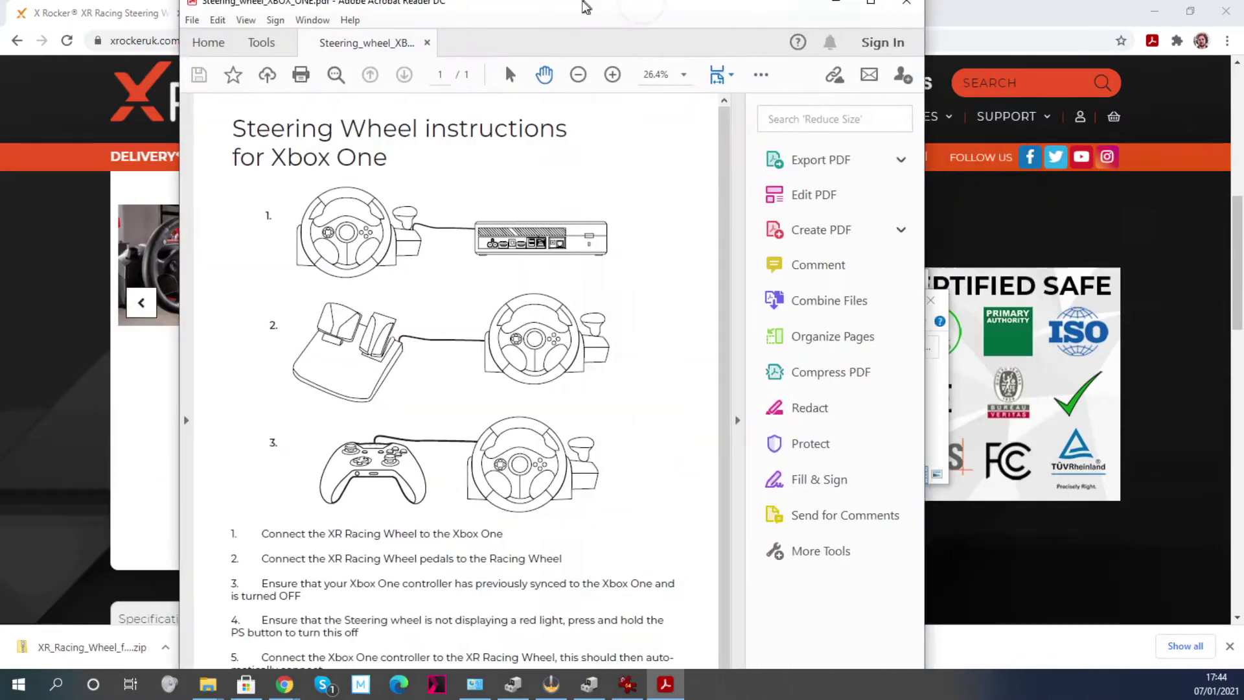
double_click(583, 6)
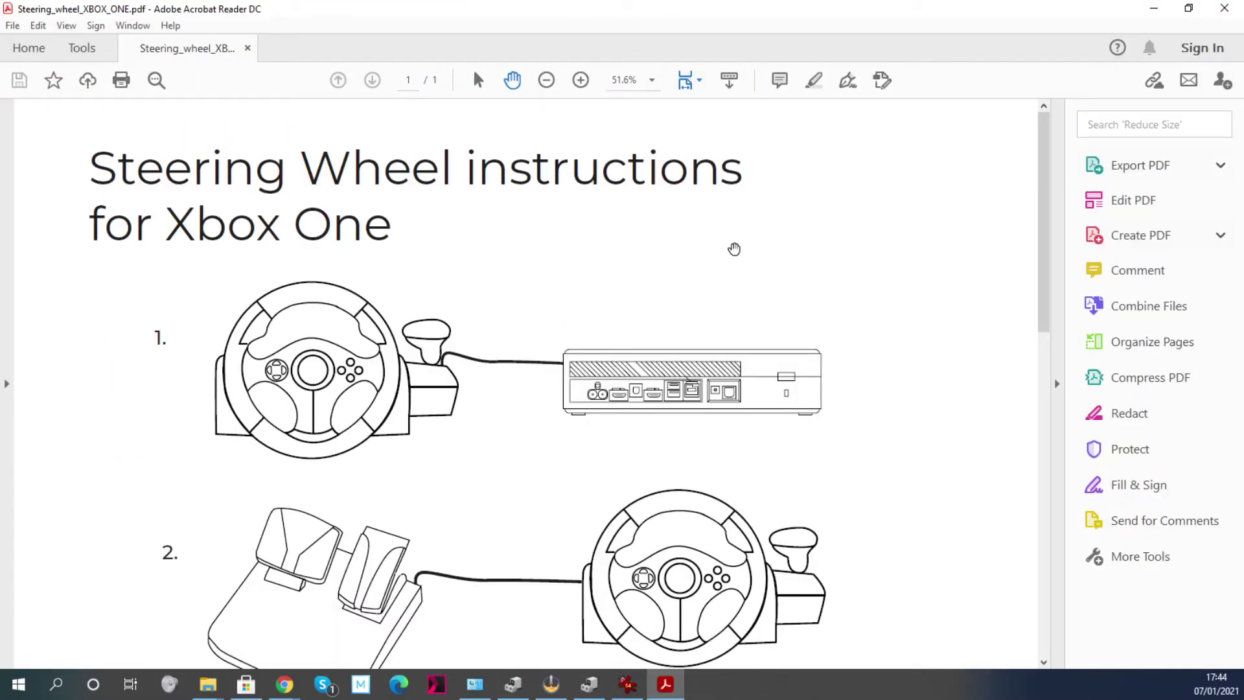
Read the Xbox One steering wheel guide, from the connection diagrams to the numbered setup steps and sensitivity notes.
scroll(723, 217, down, 1)
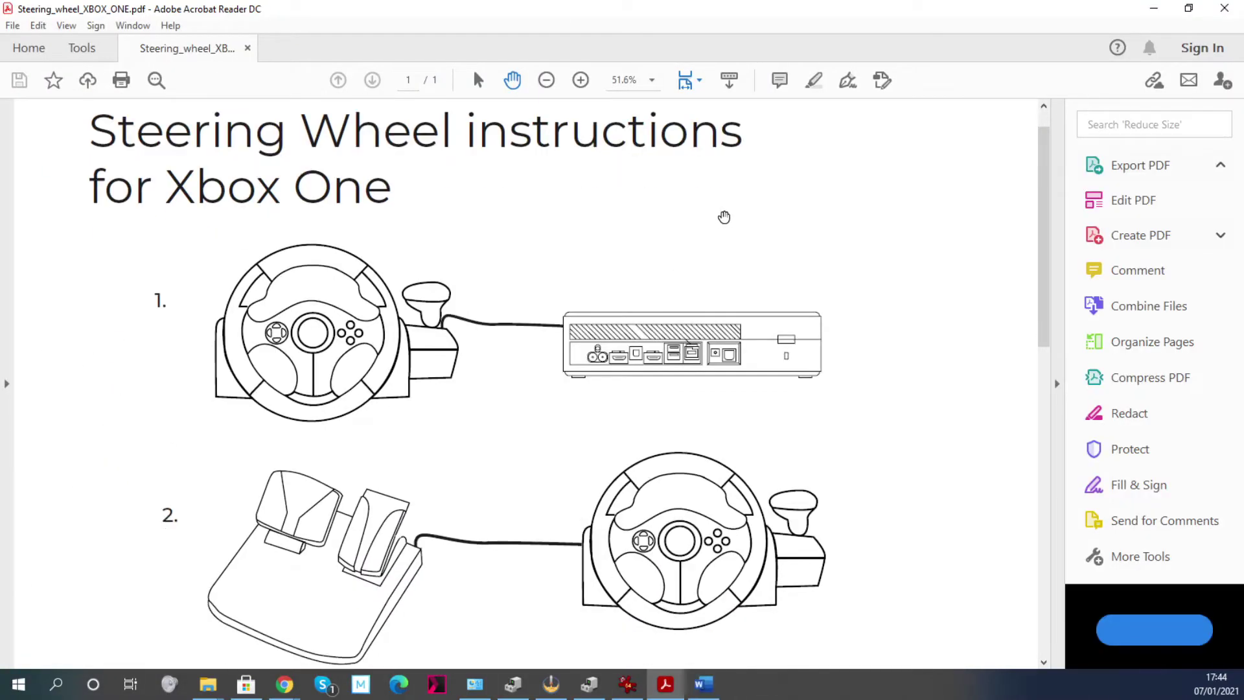
scroll(724, 217, down, 10)
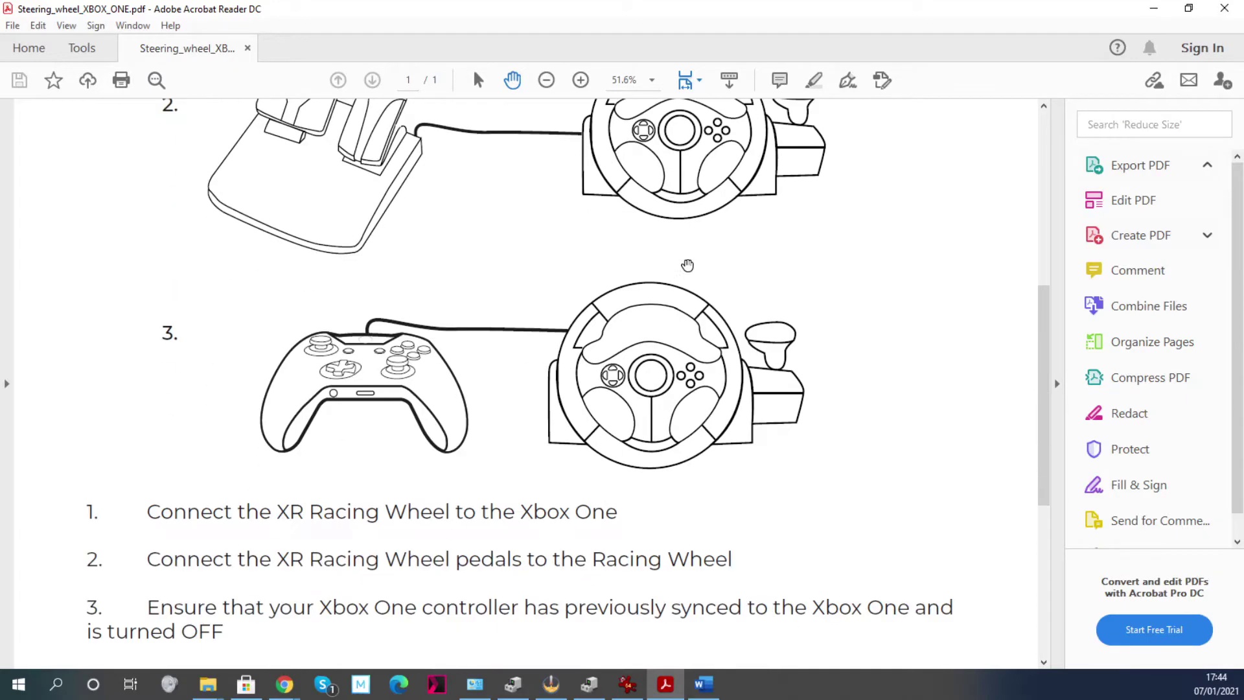
scroll(691, 262, down, 1)
scroll(693, 260, down, 1)
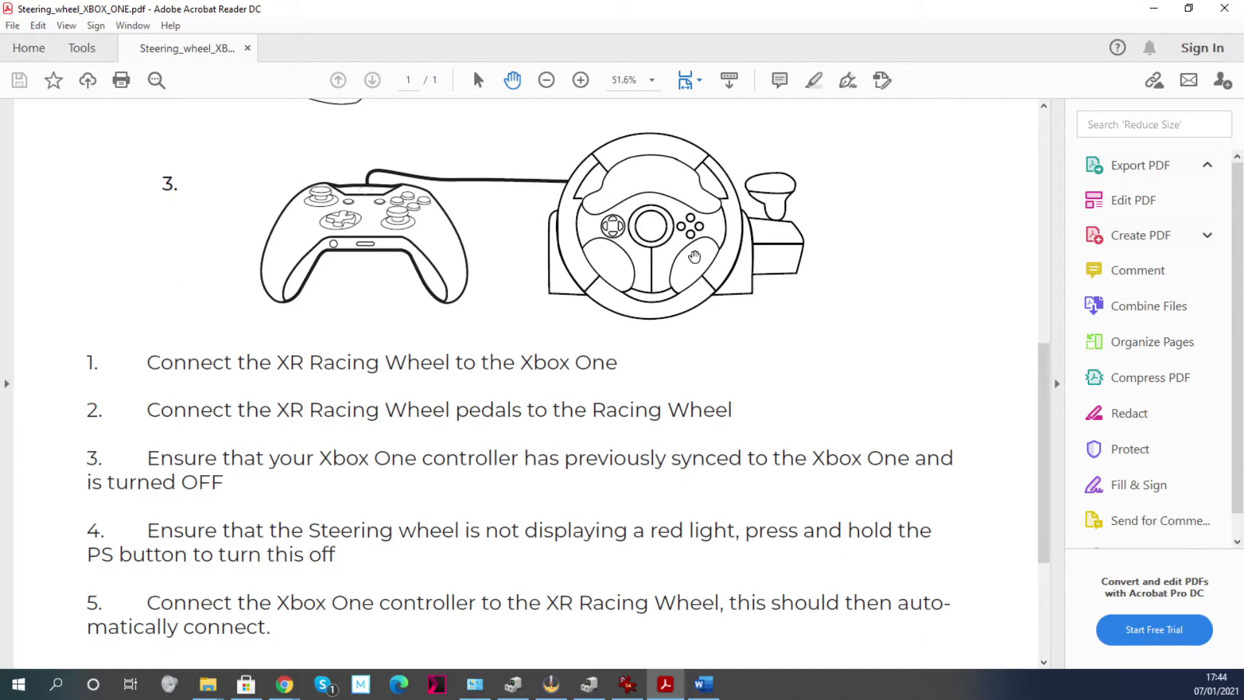
scroll(693, 258, down, 1)
scroll(694, 257, down, 1)
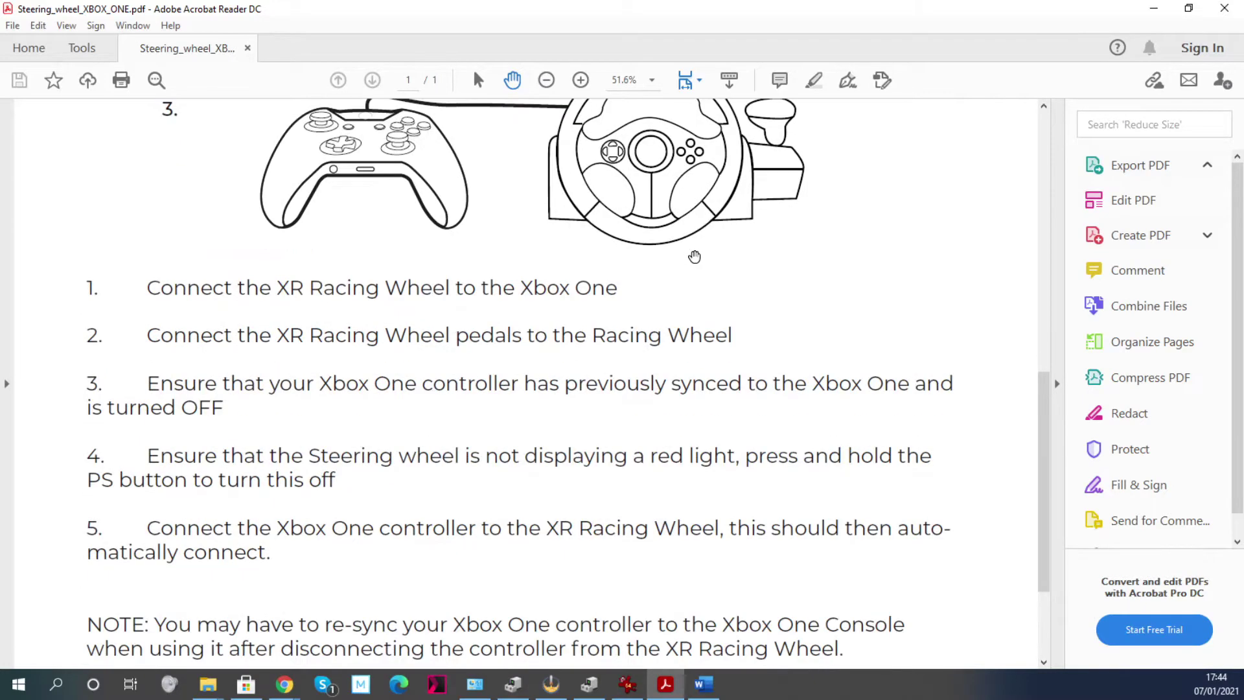
scroll(693, 257, down, 2)
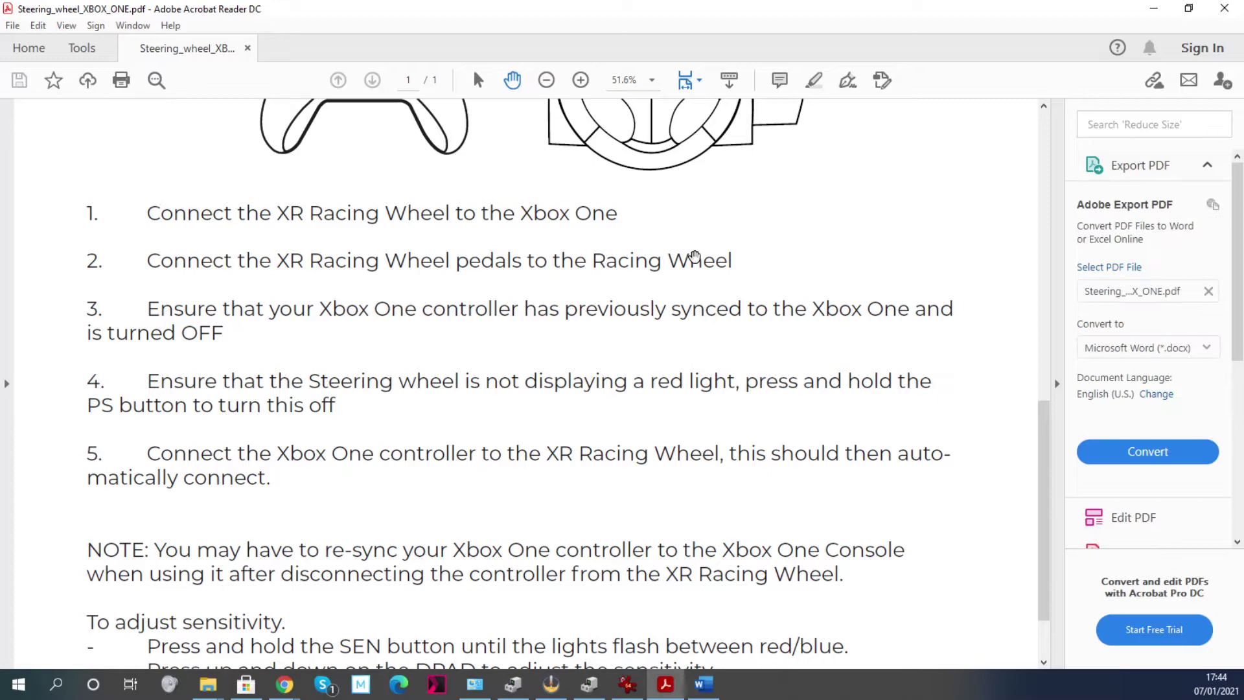
scroll(693, 256, down, 1)
scroll(694, 256, down, 1)
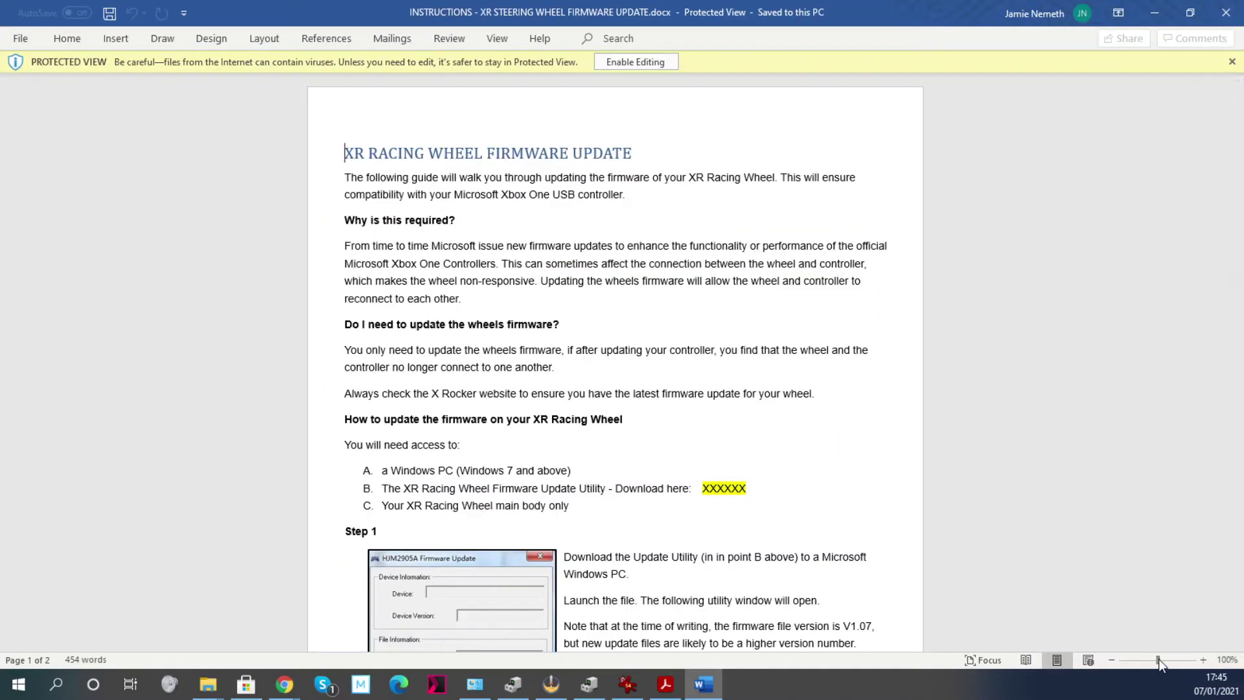
Enlarge the Word firmware update instructions to 156% and read them through to the final update step.
click(1162, 659)
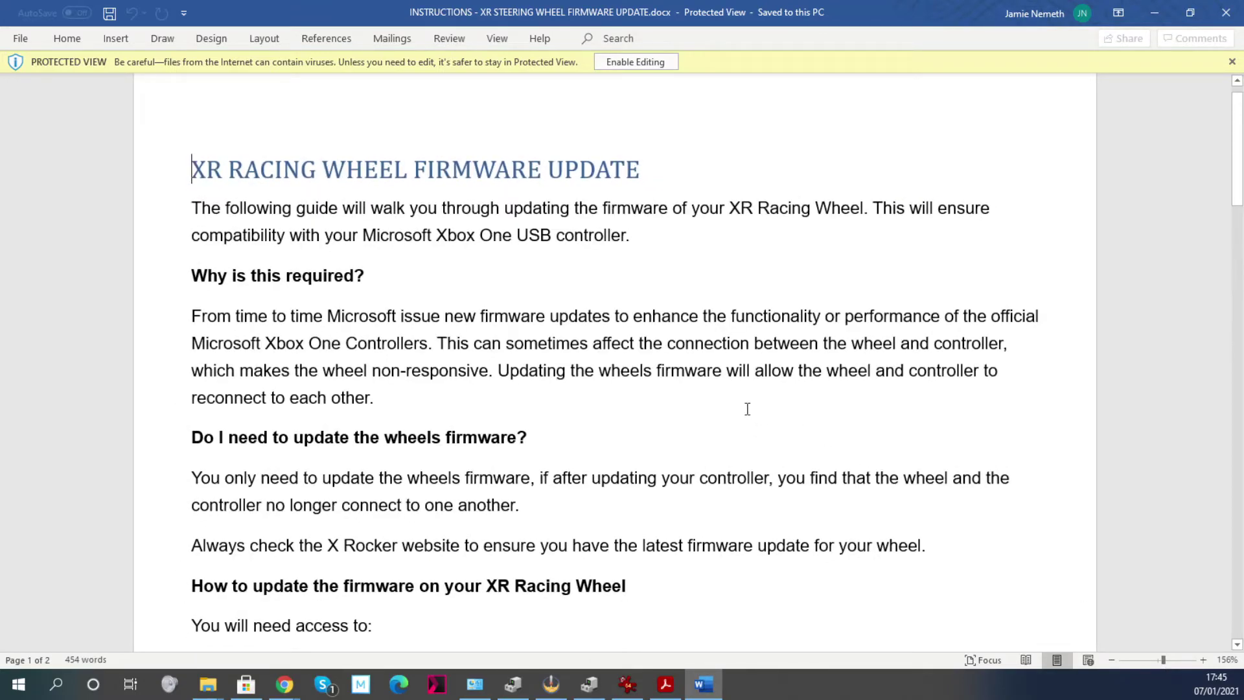
scroll(706, 398, down, 1)
scroll(644, 366, down, 1)
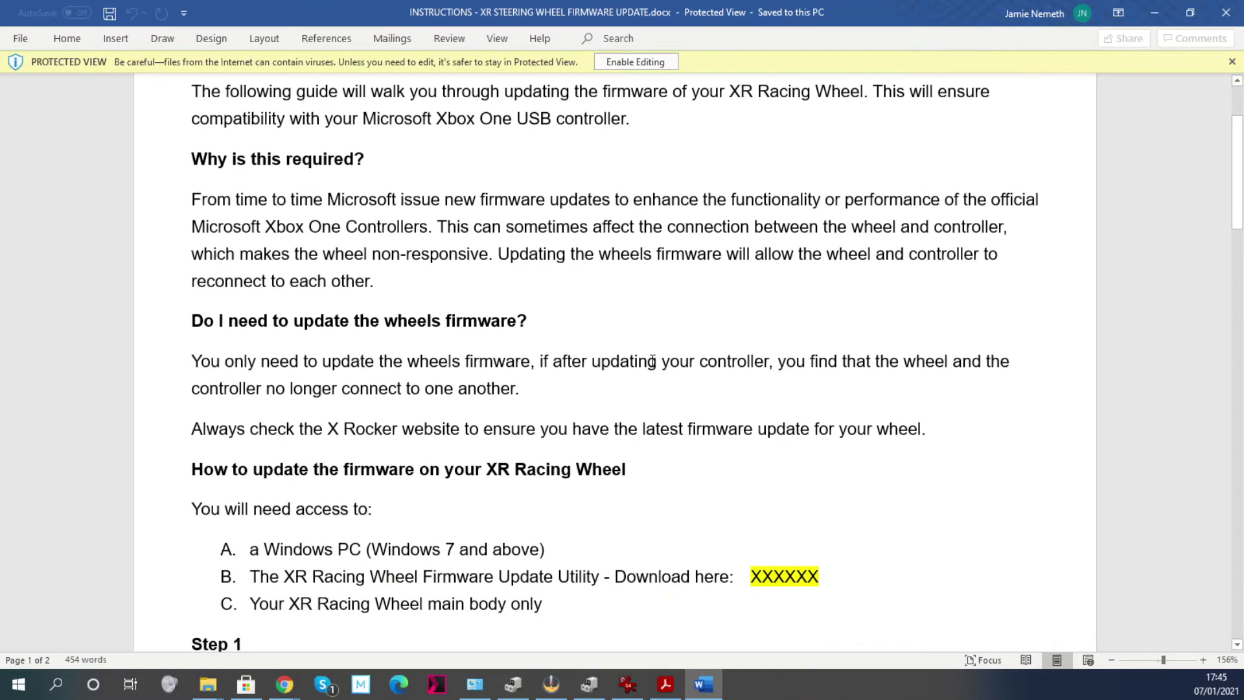
scroll(673, 347, down, 2)
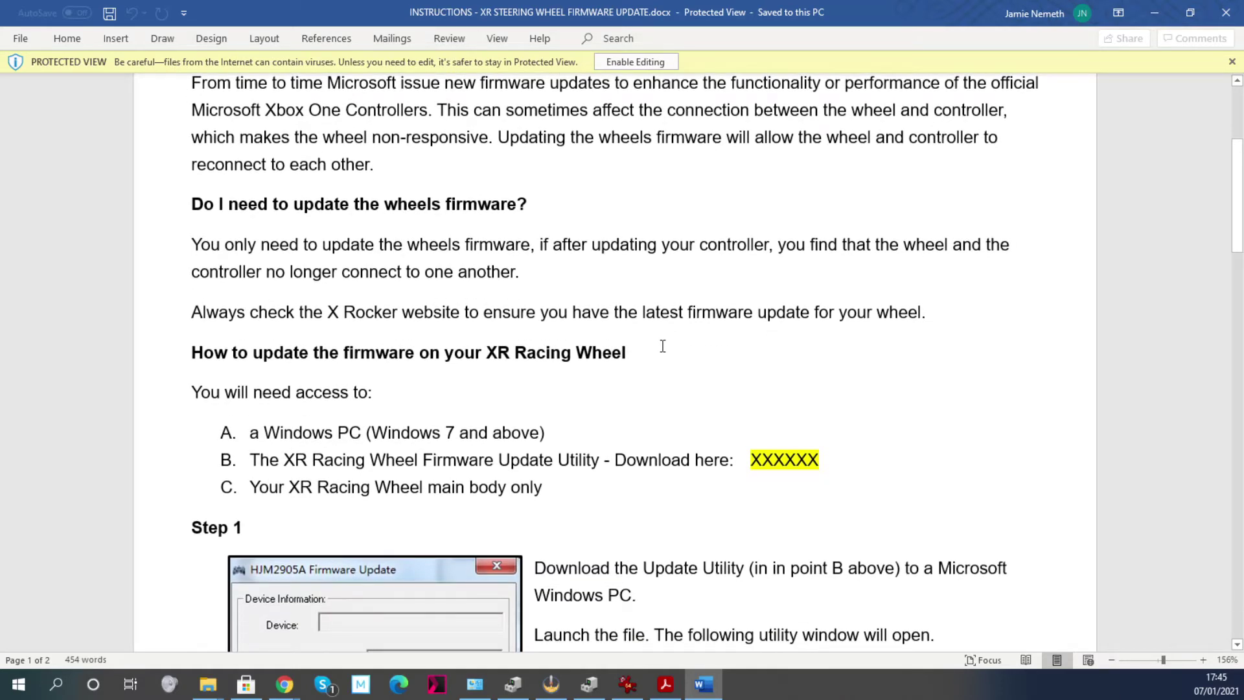
scroll(663, 346, down, 3)
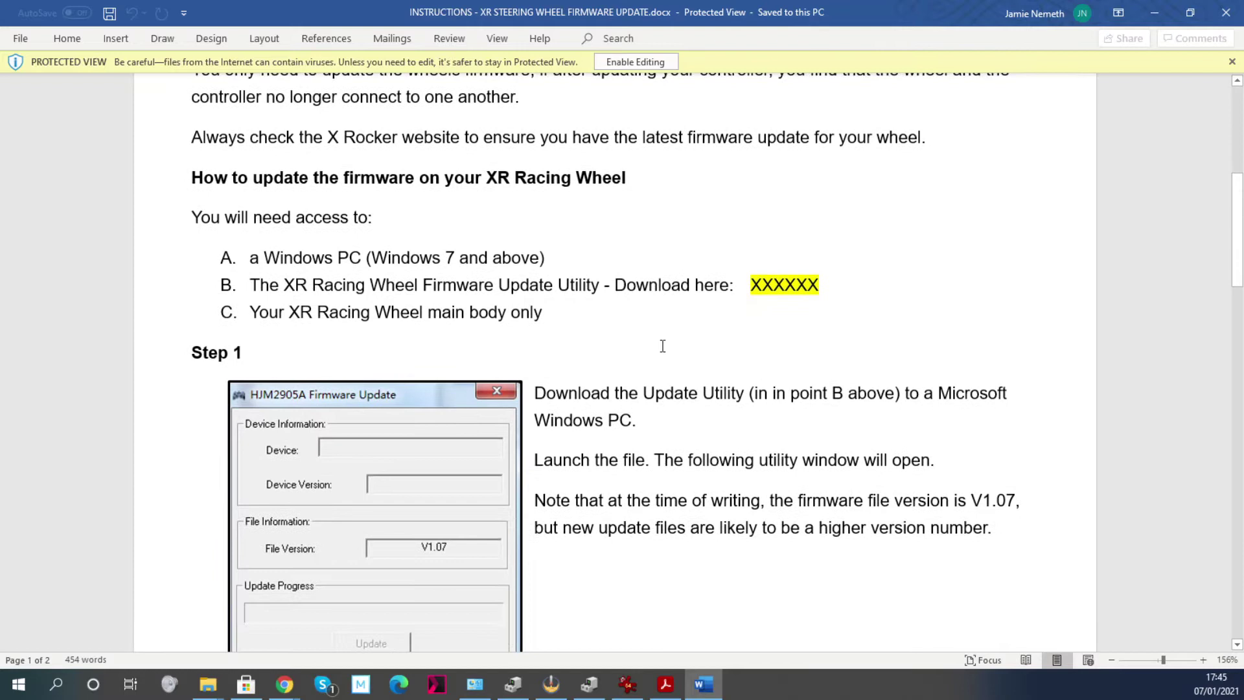
scroll(626, 322, down, 3)
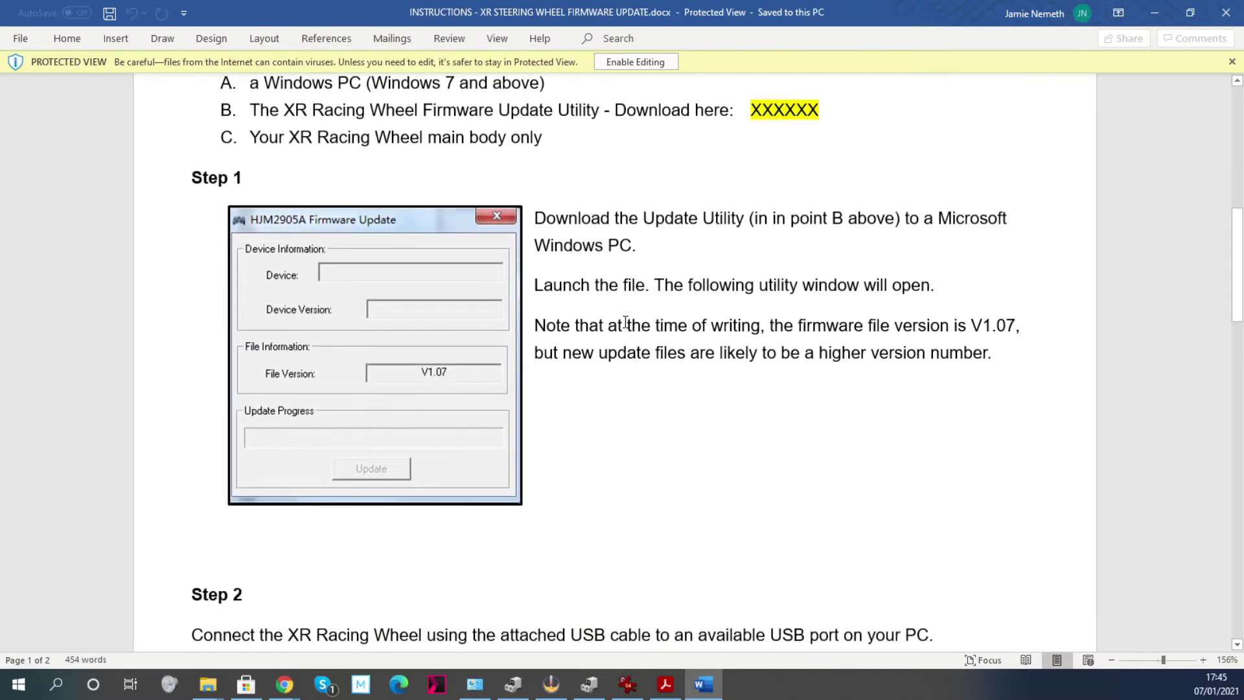
scroll(625, 322, down, 4)
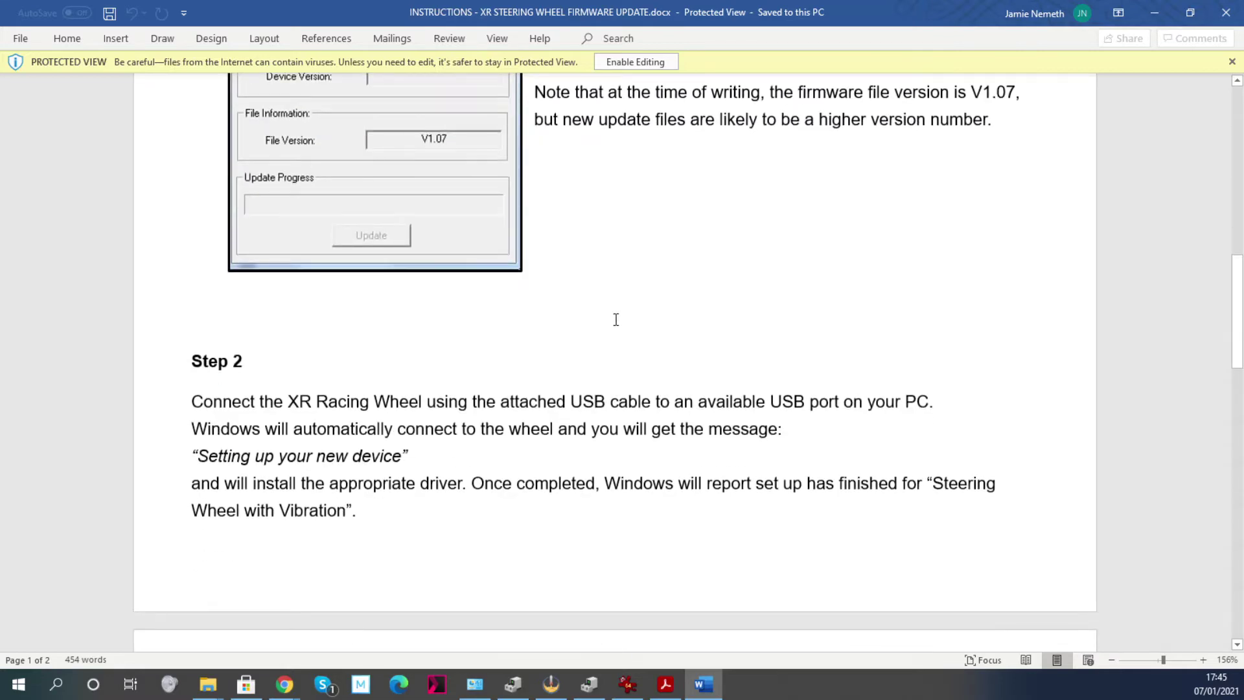
scroll(615, 320, down, 9)
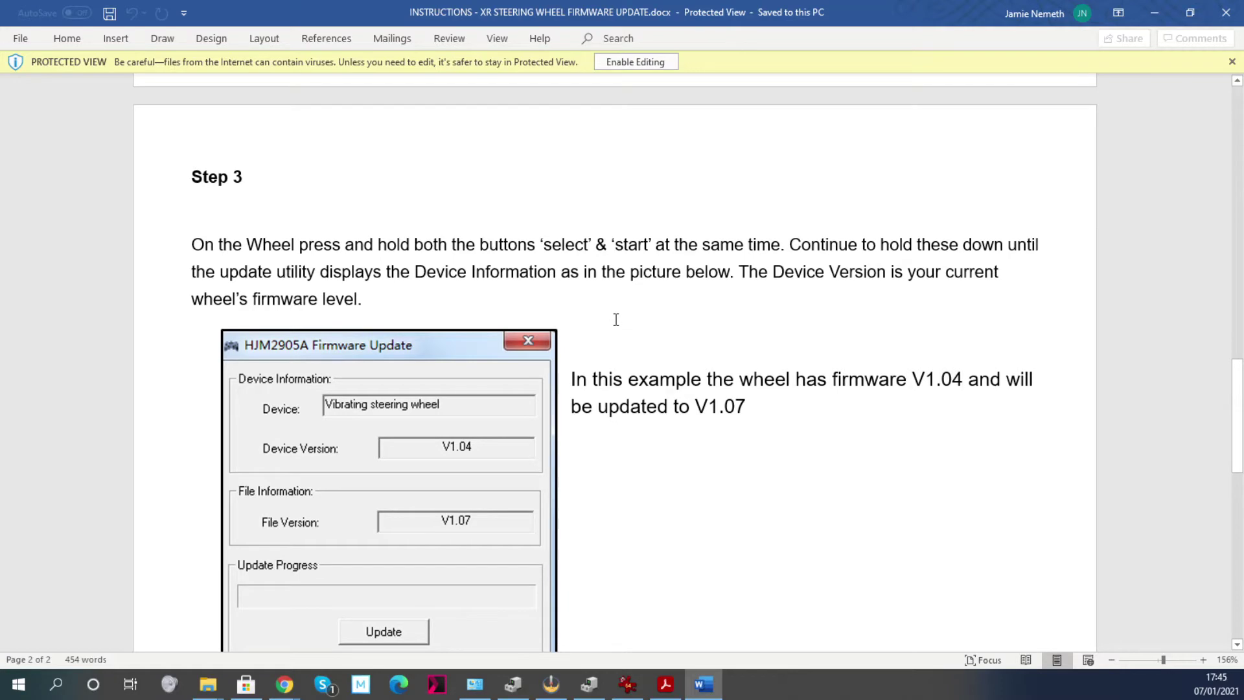
scroll(615, 320, down, 3)
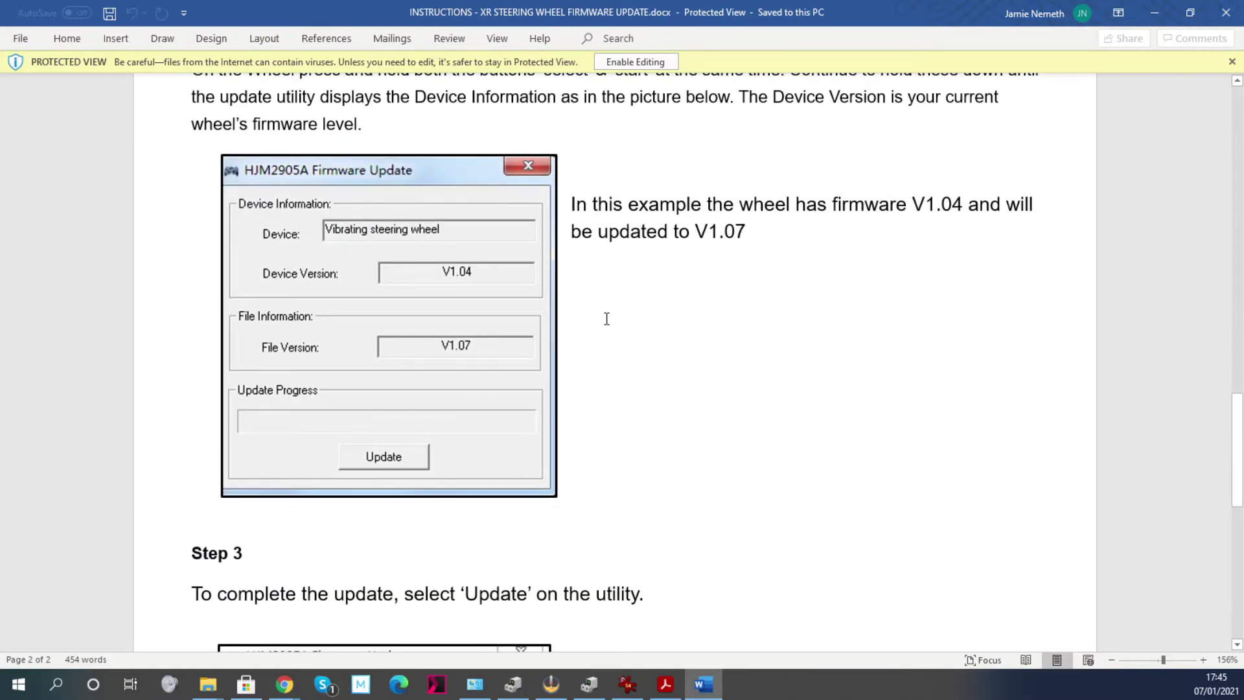
scroll(607, 318, down, 6)
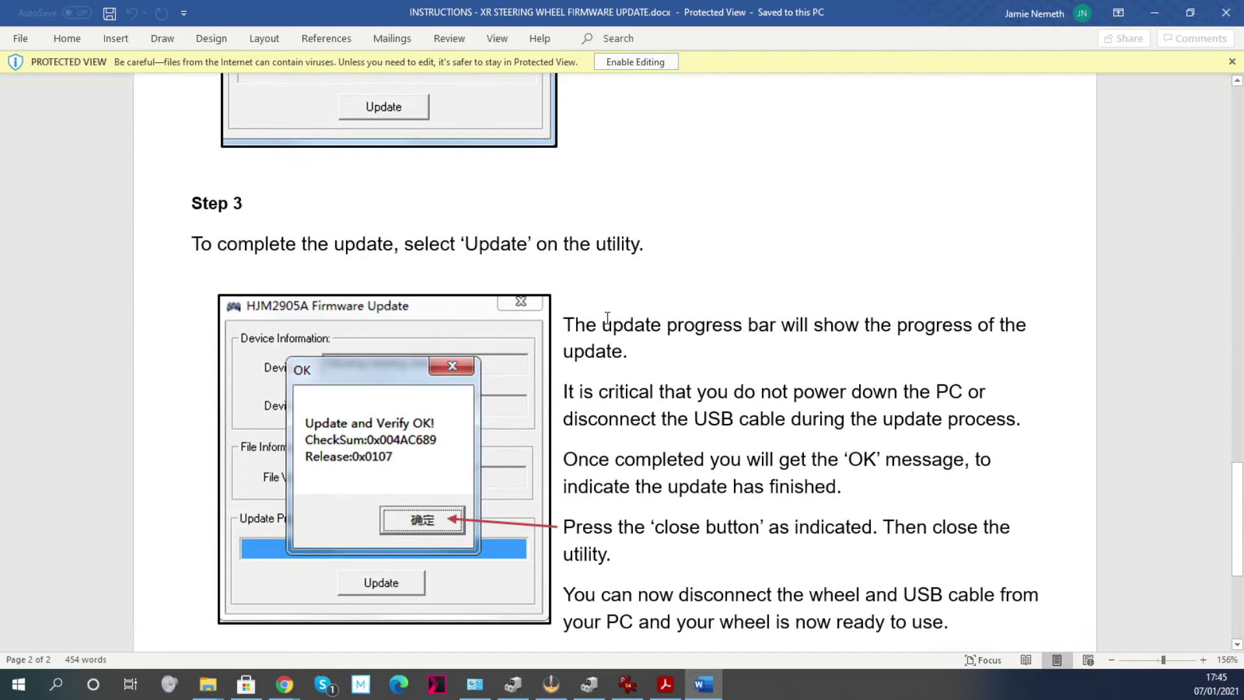
scroll(607, 318, down, 5)
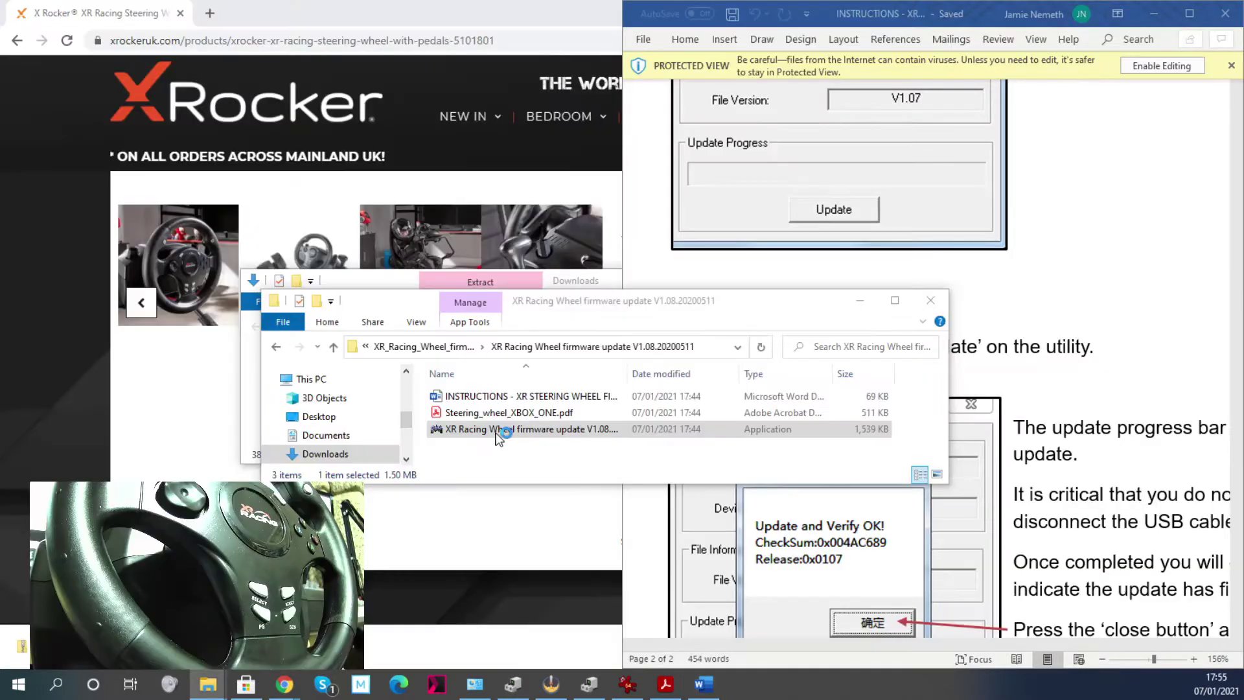
Launch the XR Racing Wheel firmware update V1.08 application and allow it to run despite the SmartScreen block.
double_click(495, 432)
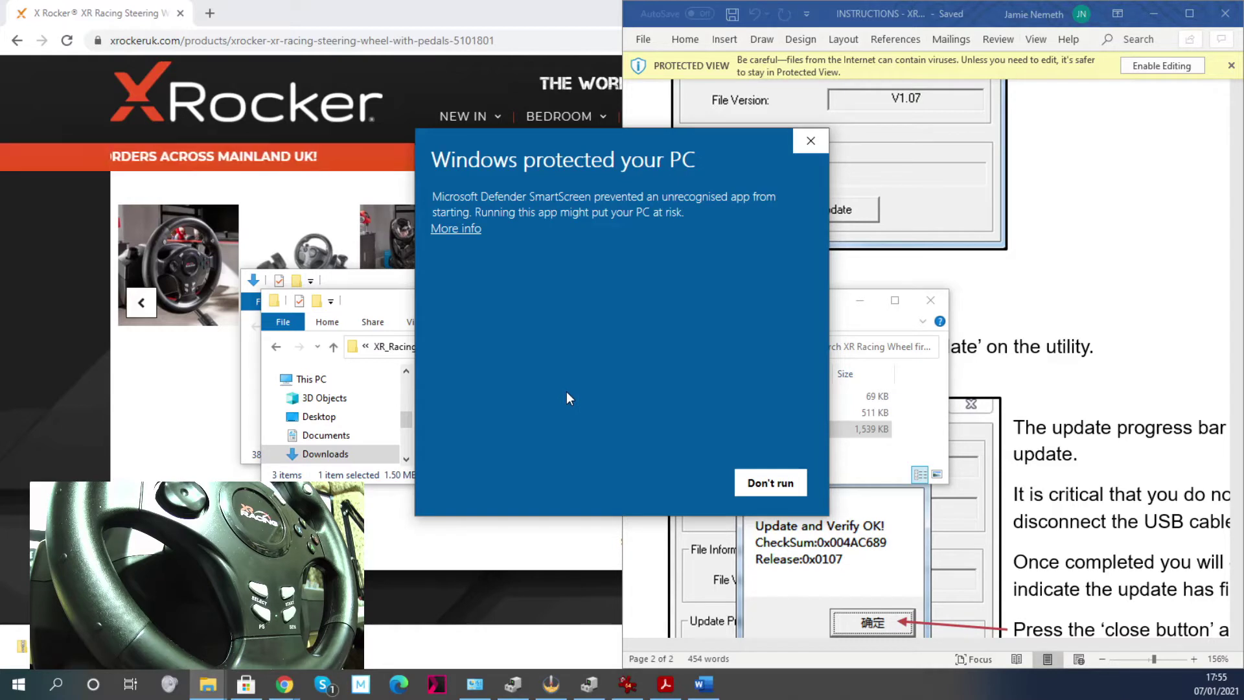
click(461, 226)
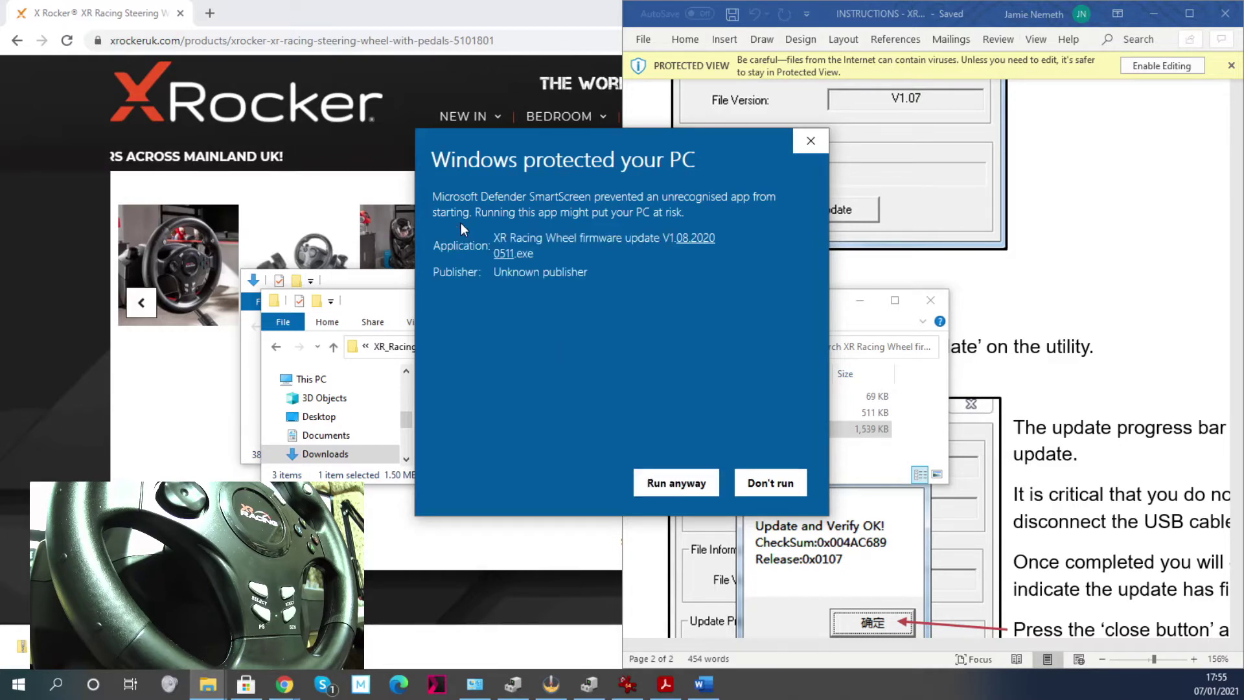
click(674, 483)
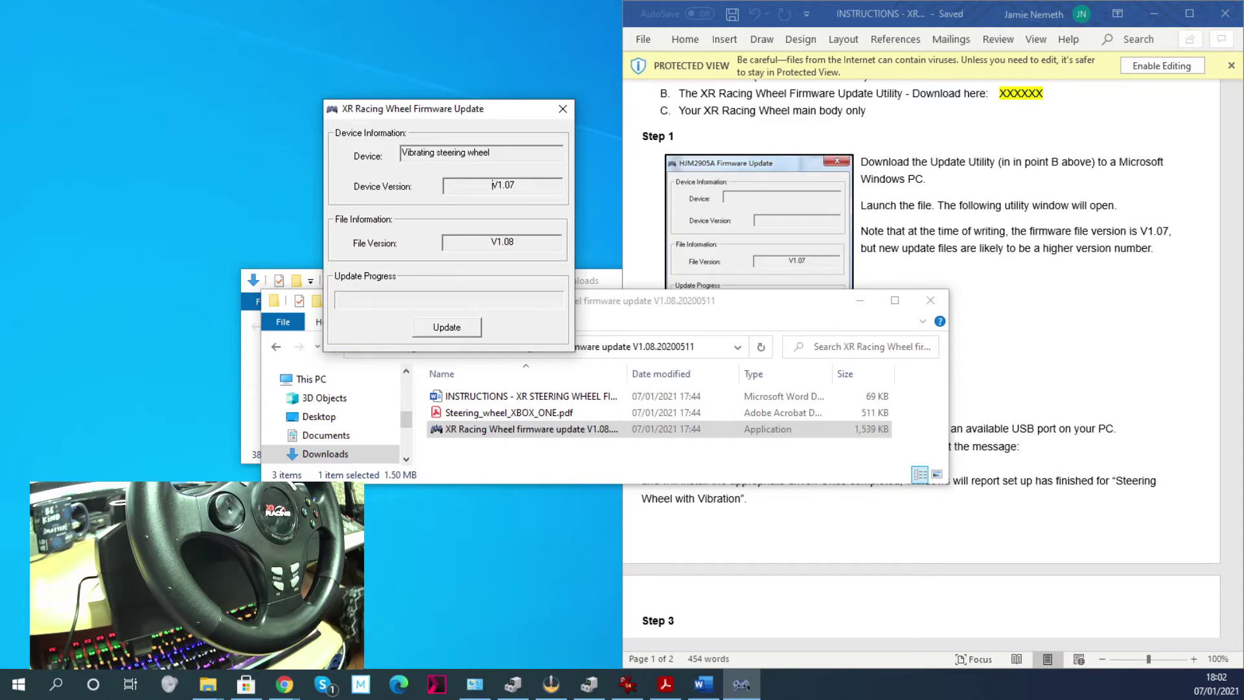
Update the connected steering wheel's firmware to V1.08, acknowledge the completion message and close the update utility.
click(432, 328)
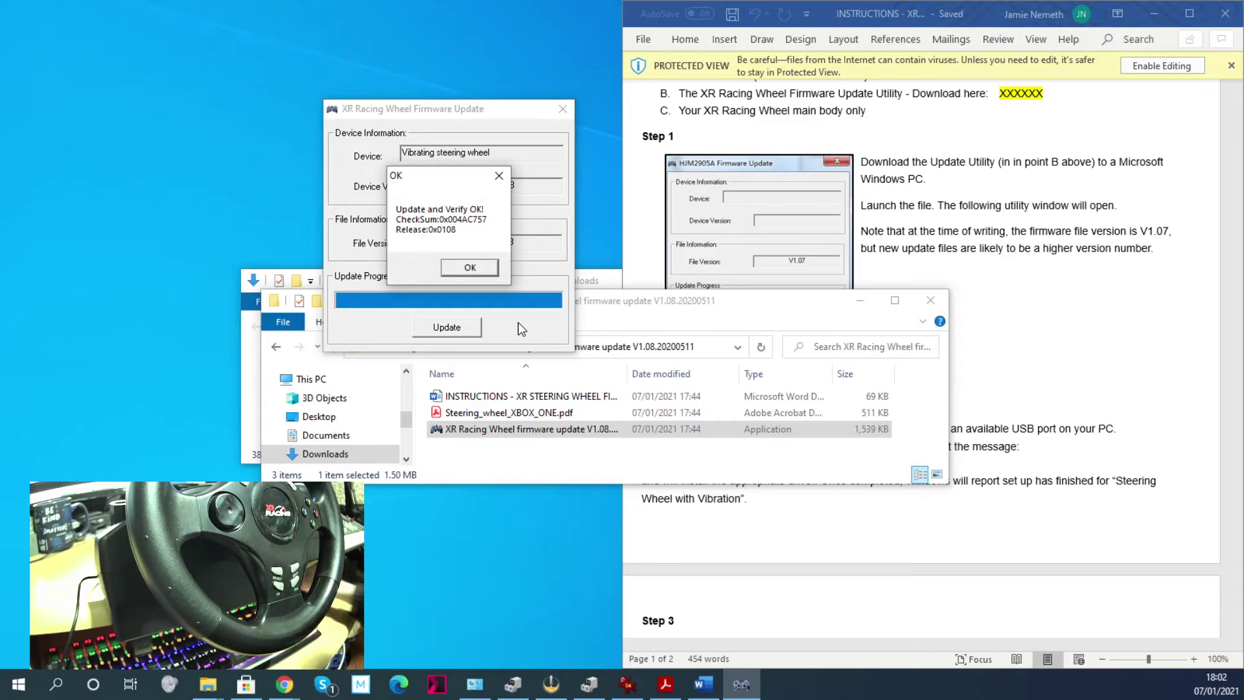
click(461, 267)
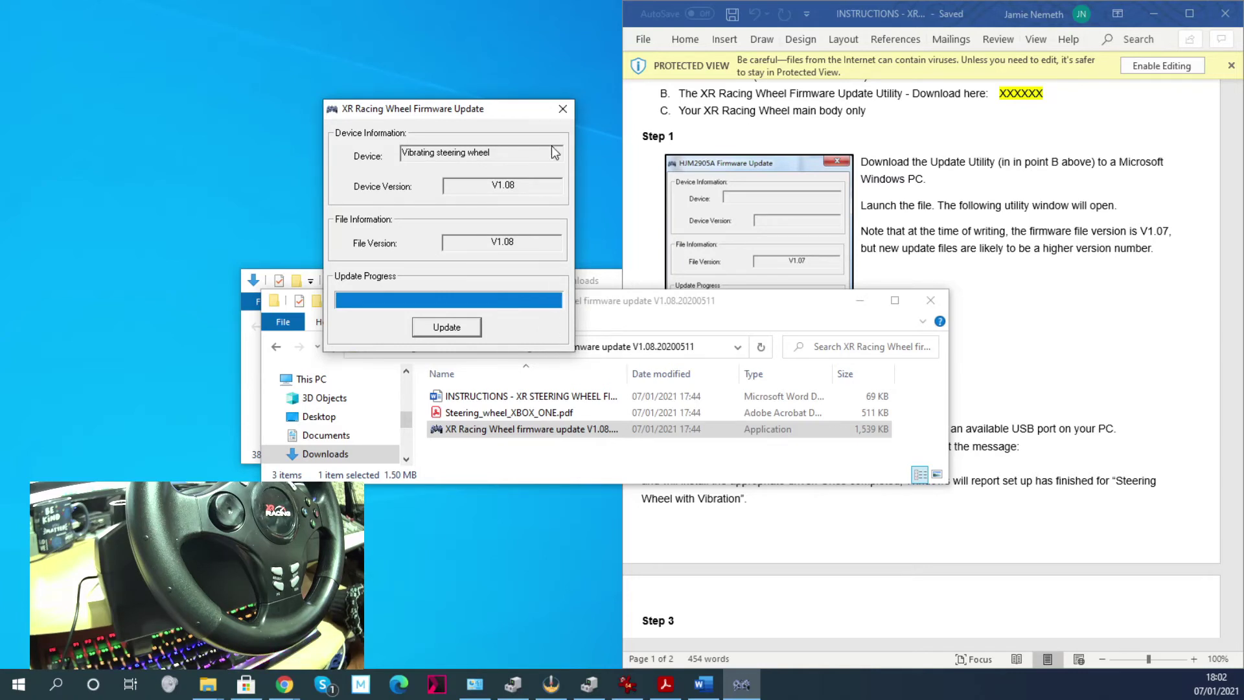
click(562, 109)
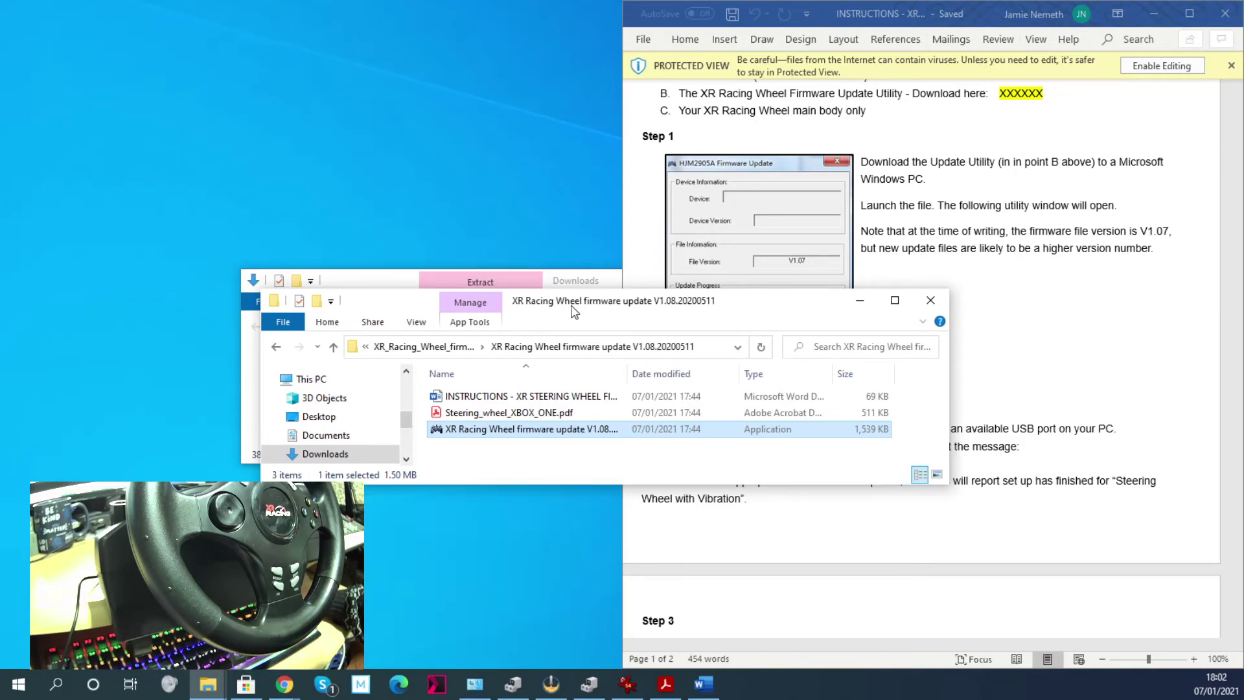
Review the later steps of the Word instructions, covering the wheel's device information and completing the update.
click(1104, 365)
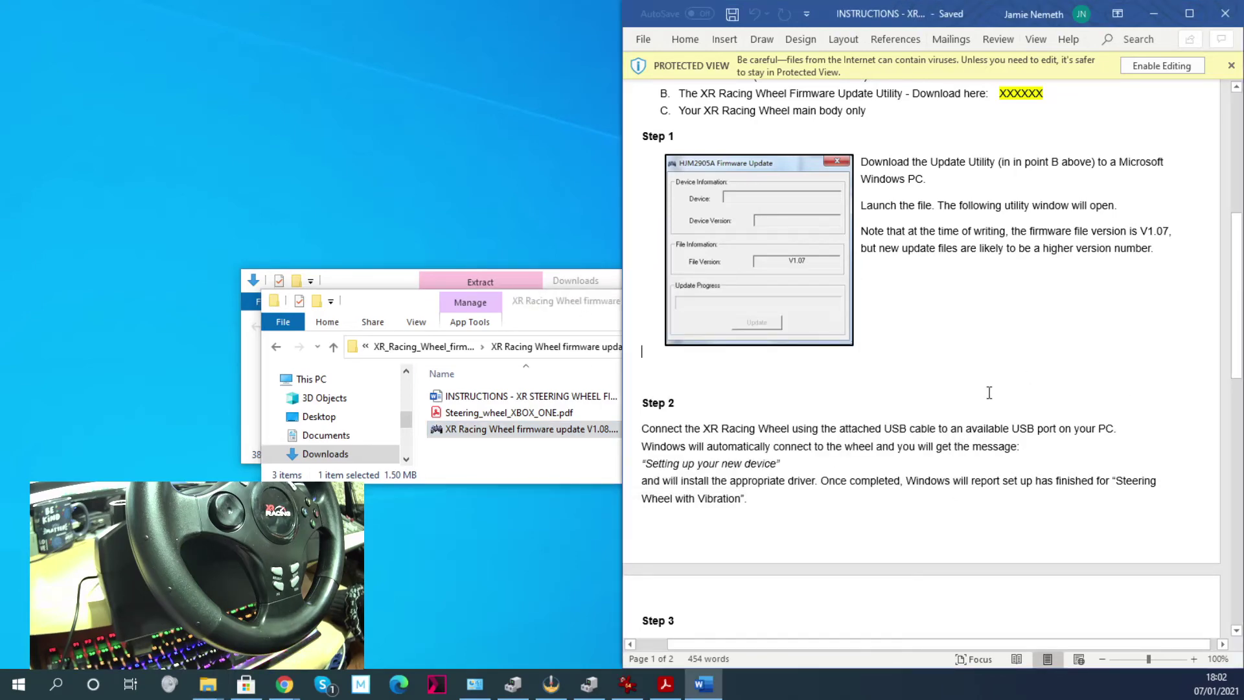
scroll(965, 355, down, 6)
scroll(961, 357, down, 6)
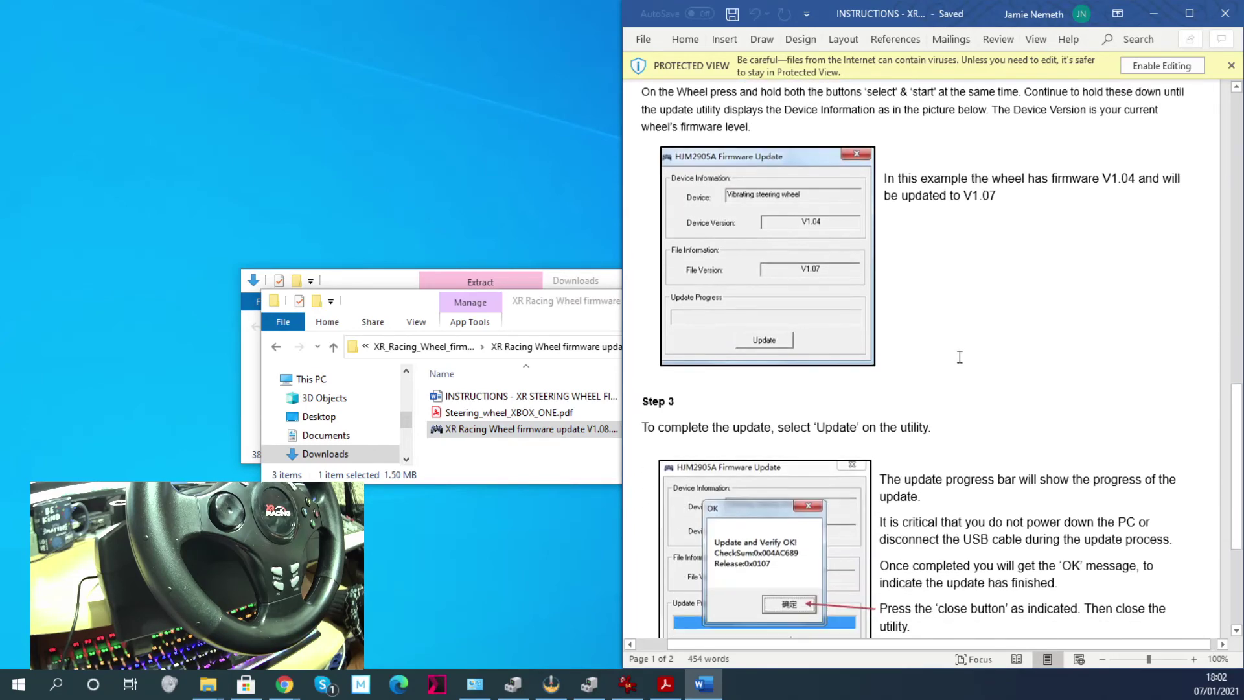